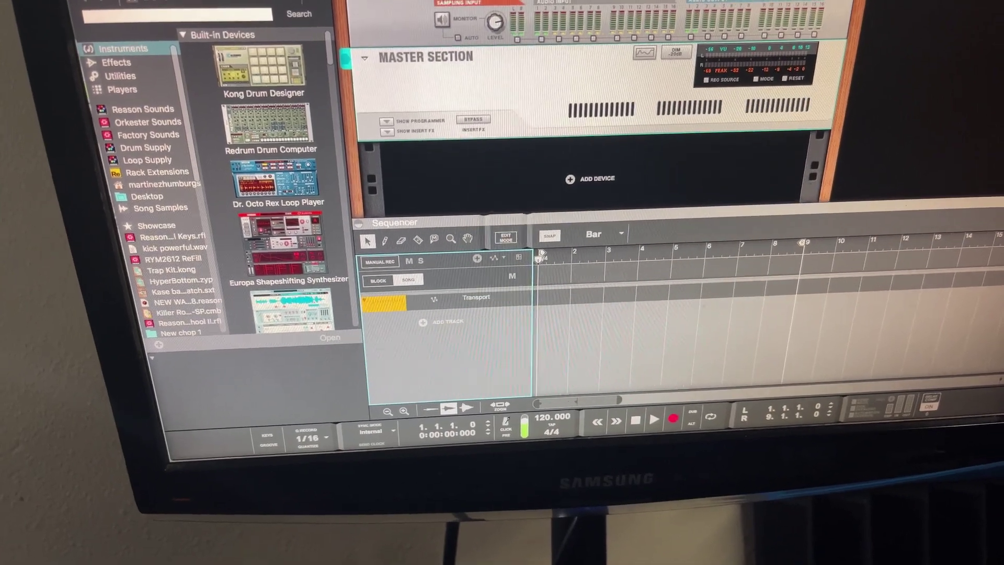
Step: In Control Surfaces preferences, add a surface manually and pick Mackie as manufacturer
key(super+comma)
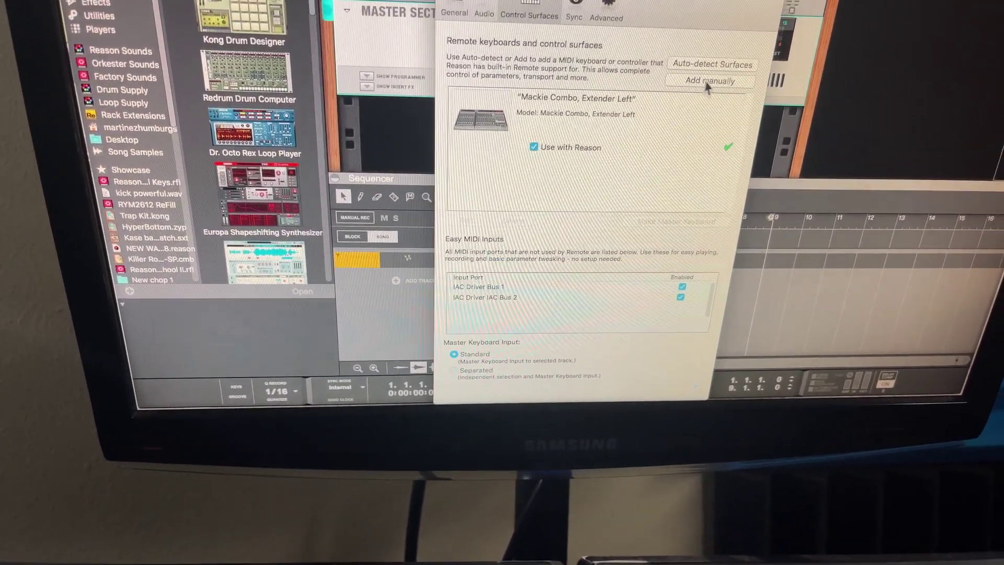
click(696, 110)
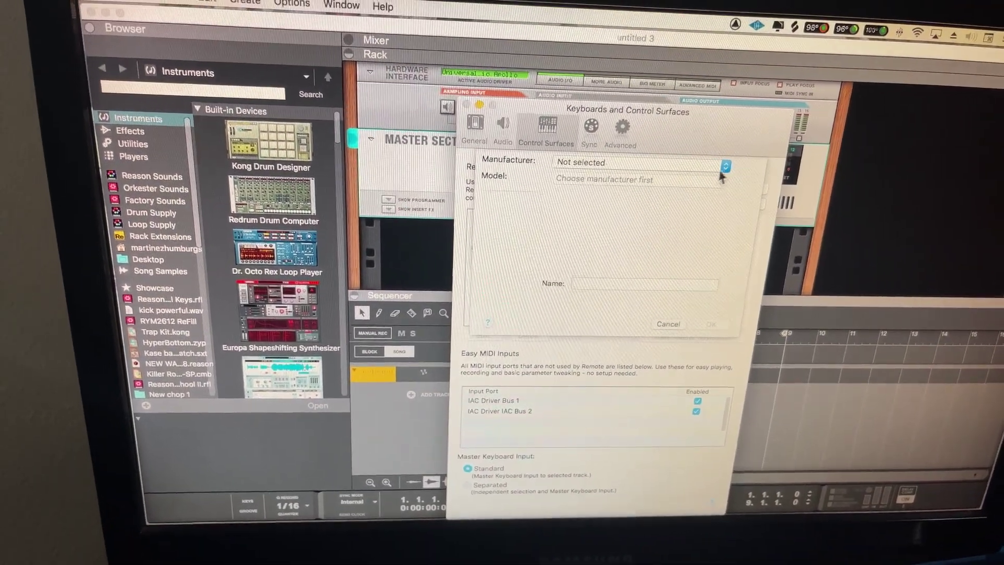
click(695, 143)
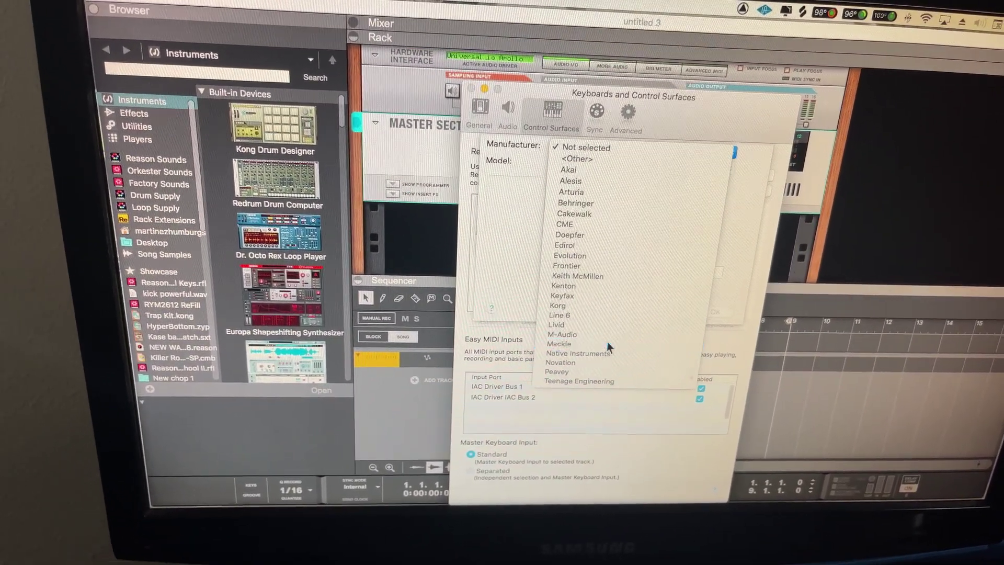
click(608, 344)
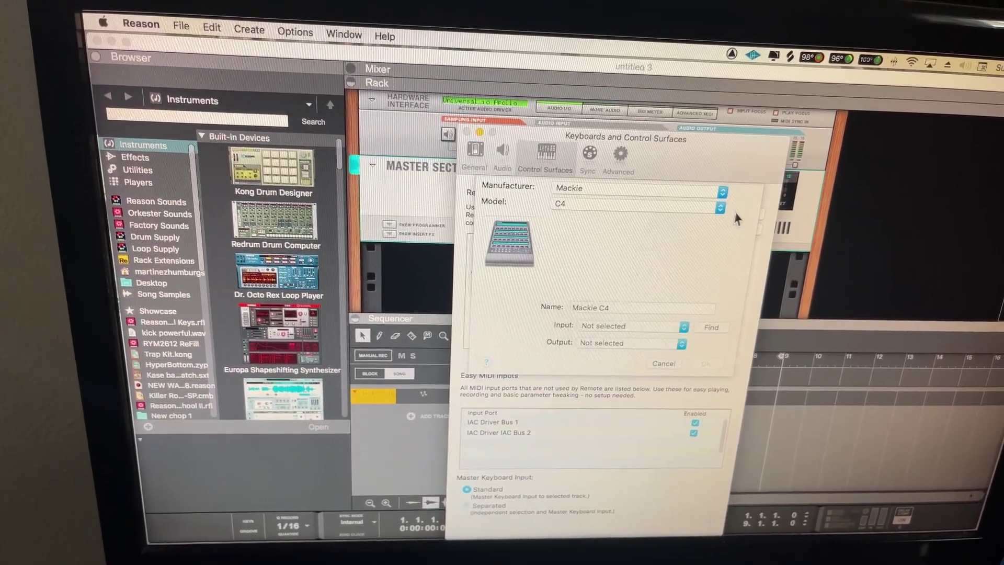
Step: Choose Combo, Extender Left as the Mackie model, then recheck the model list unchanged
click(720, 208)
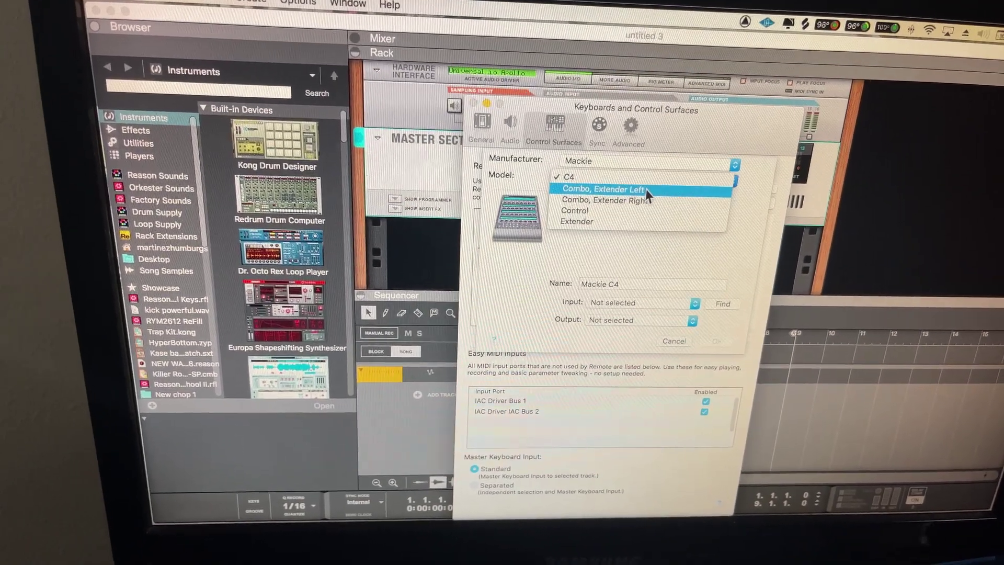
click(645, 191)
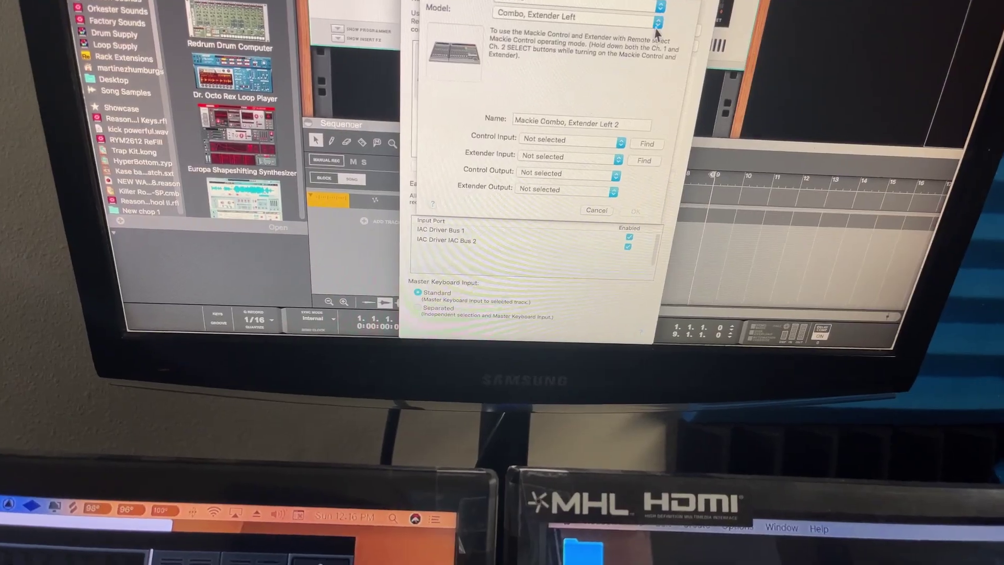
click(657, 23)
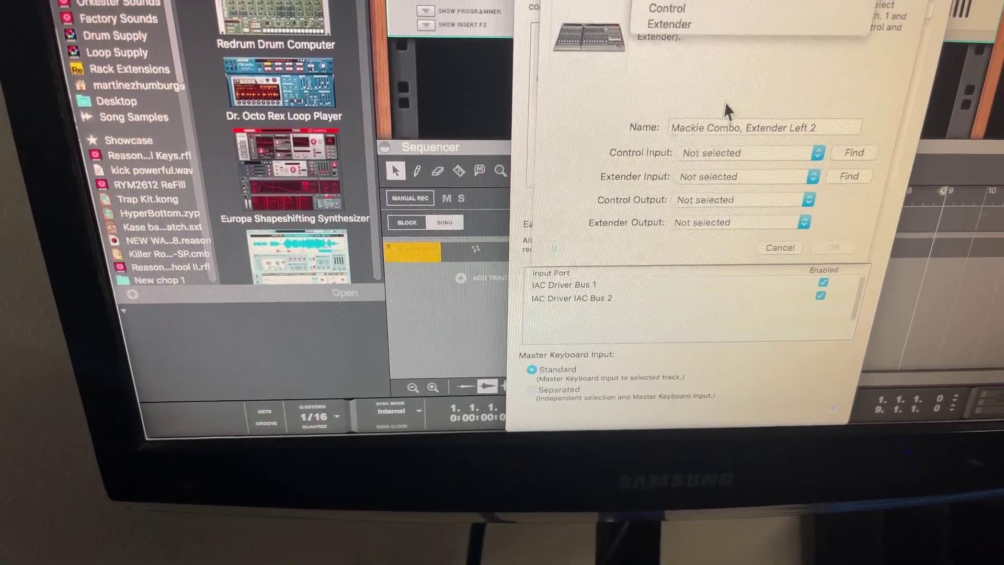
click(742, 105)
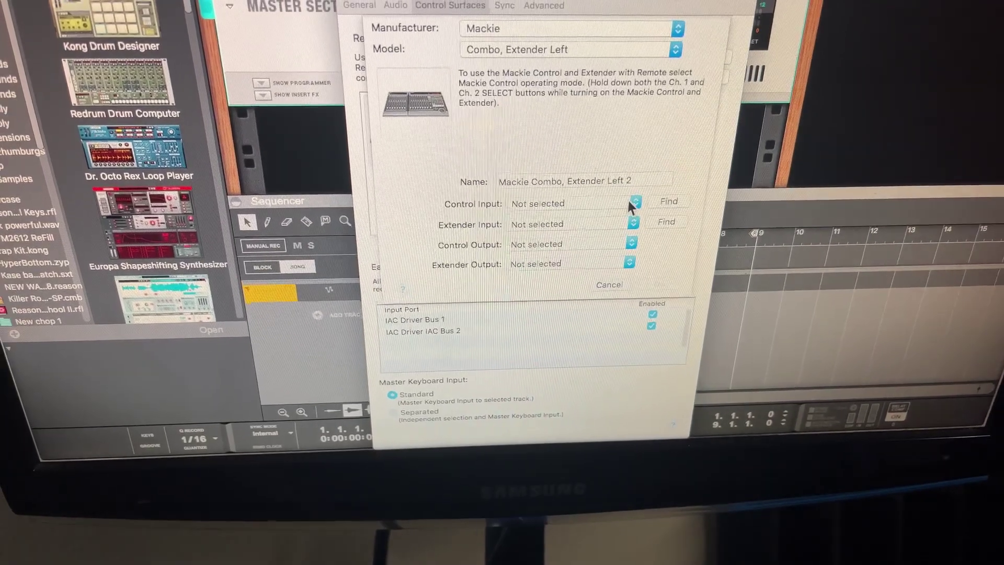
Step: Inspect the iCON QCon control and extender port lists without choosing any, then cancel
click(642, 203)
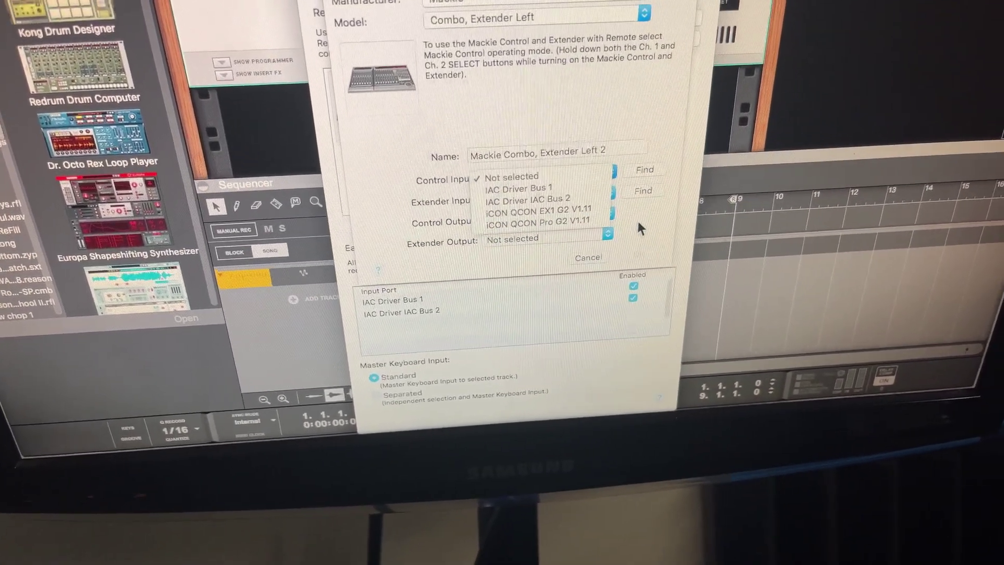
click(636, 219)
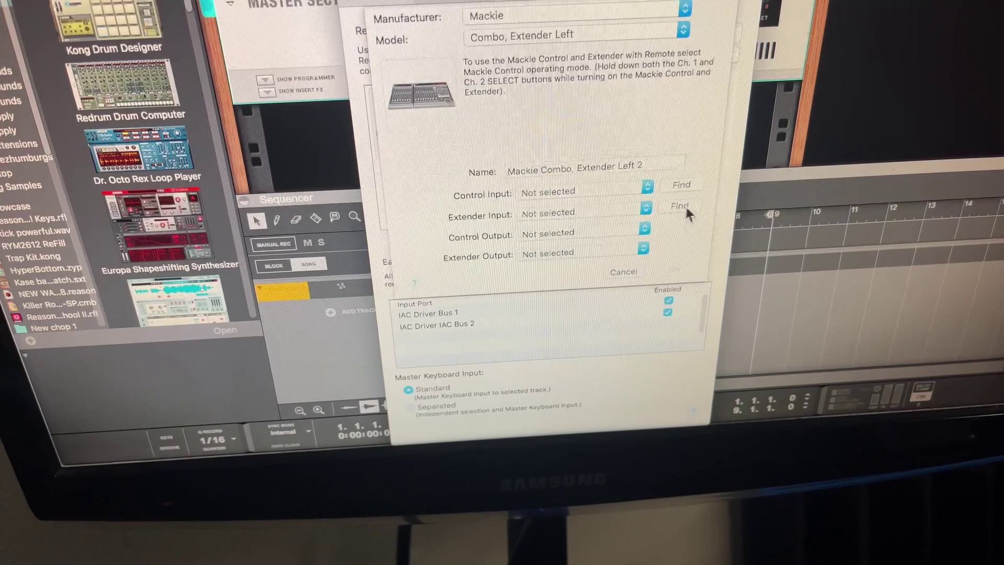
click(647, 207)
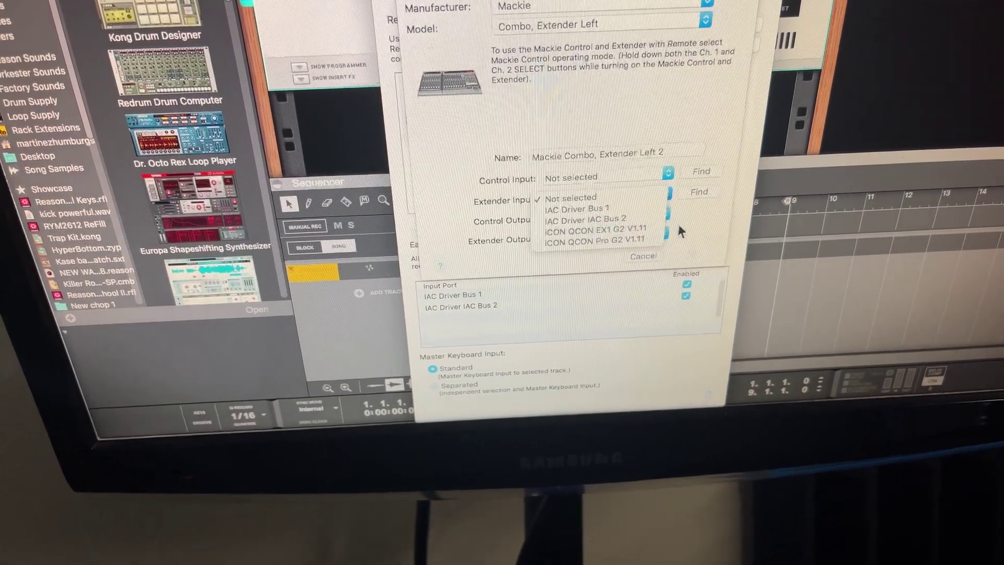
click(684, 224)
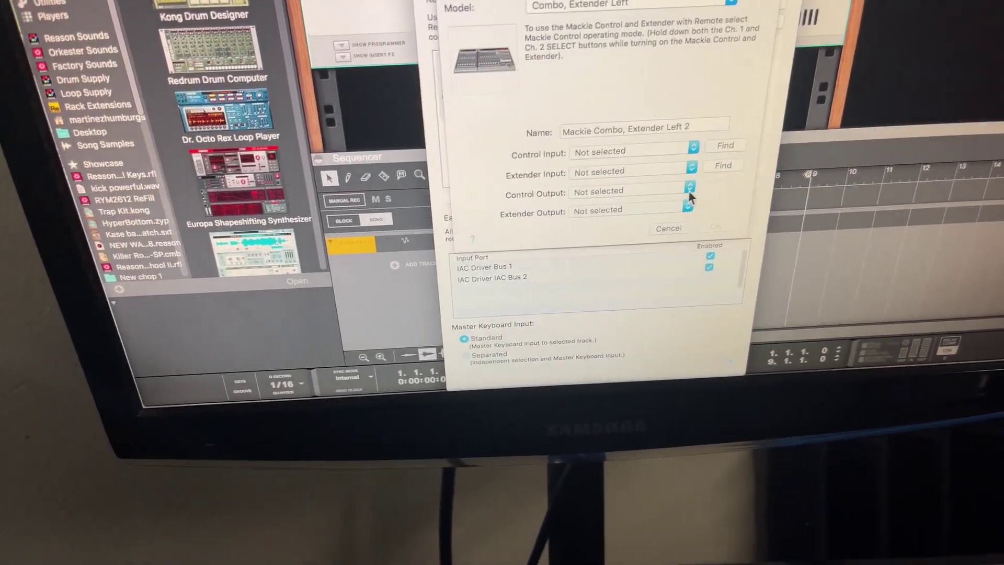
click(706, 211)
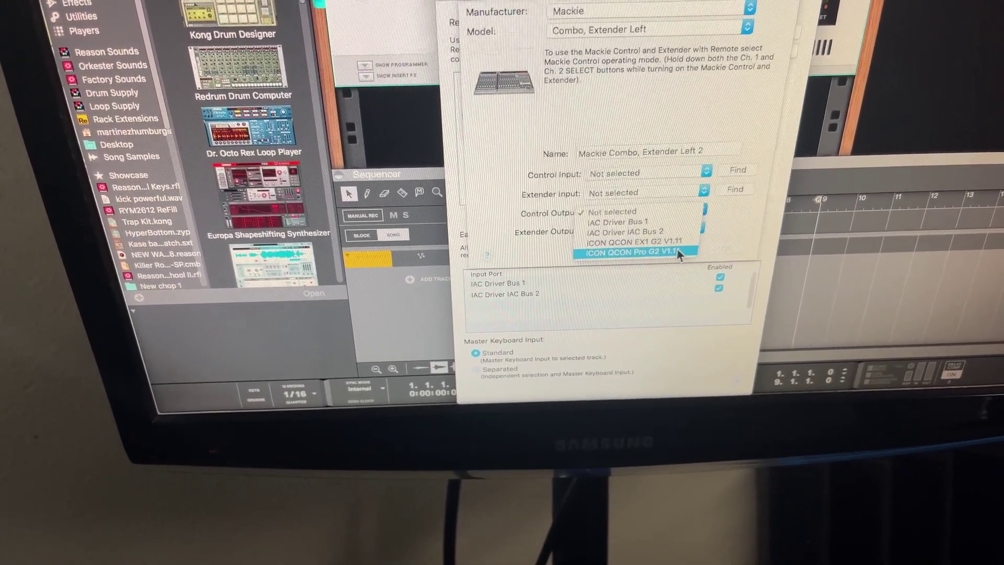
click(731, 205)
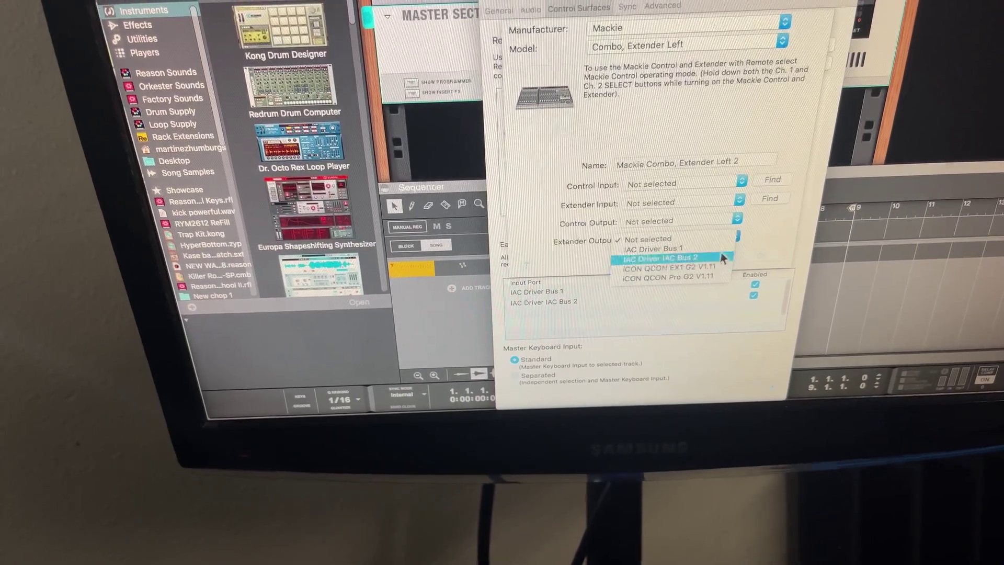
click(432, 140)
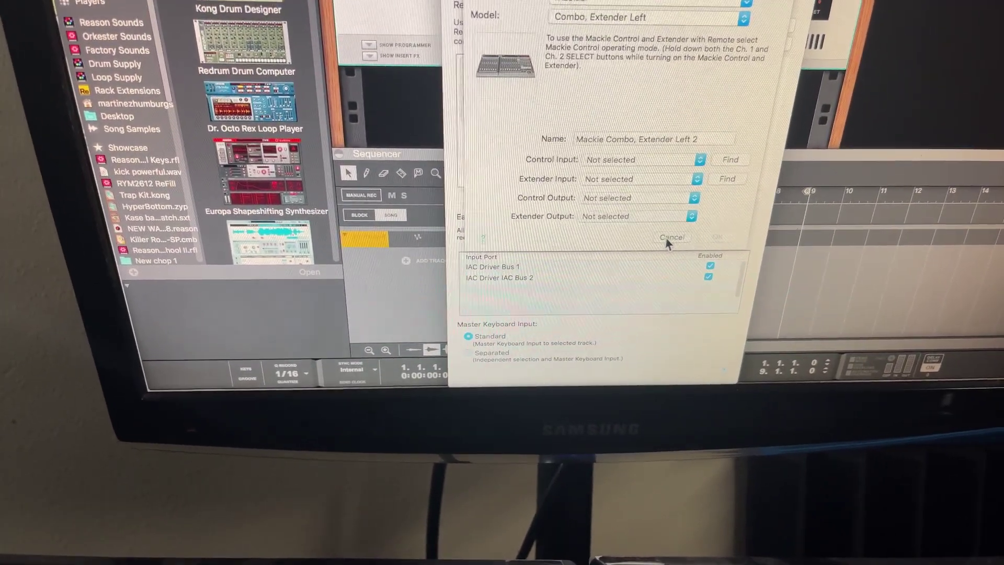
click(669, 239)
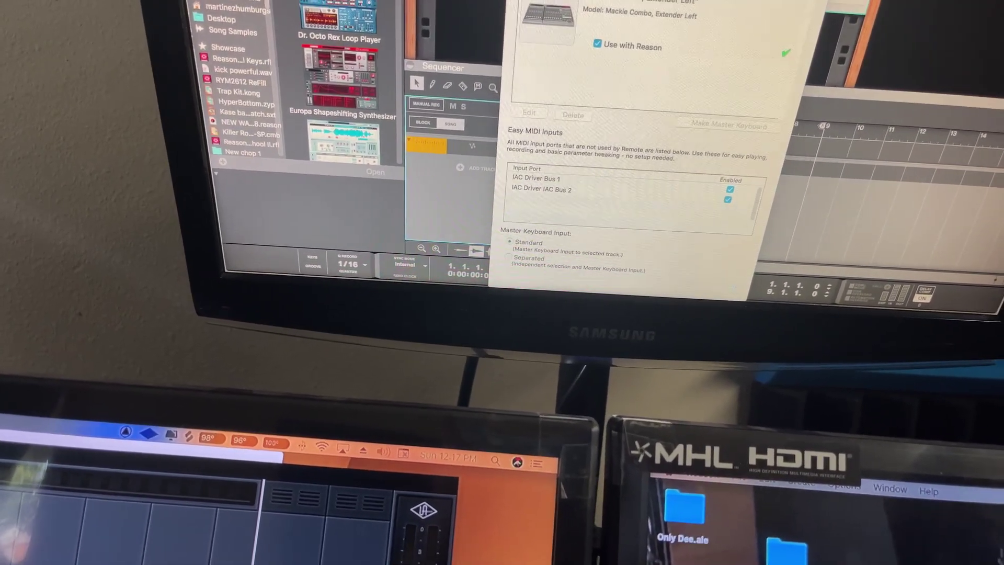
Step: Close Preferences and confirm deleting Audio Track 2, keeping only Audio Track 1
key(Escape)
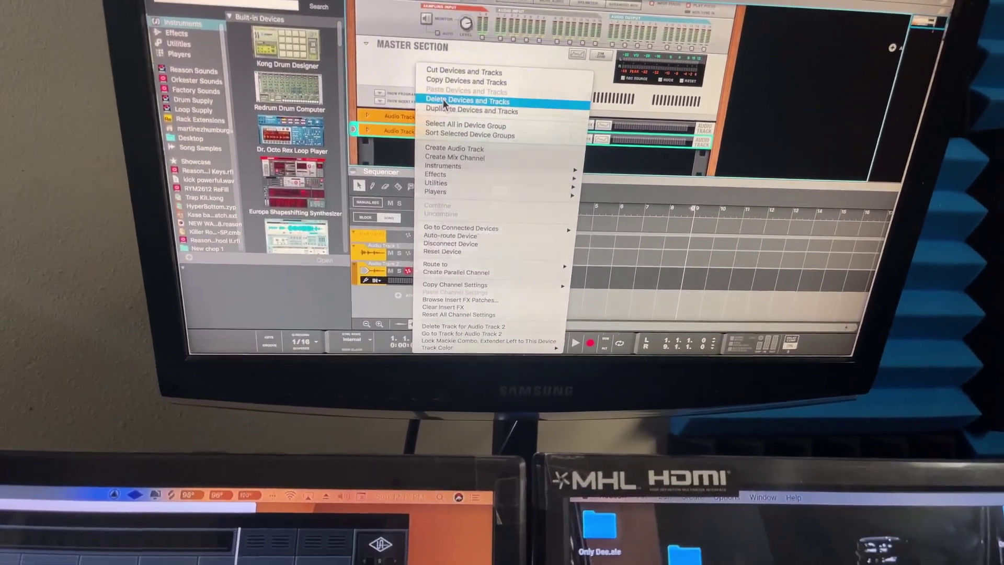
click(442, 100)
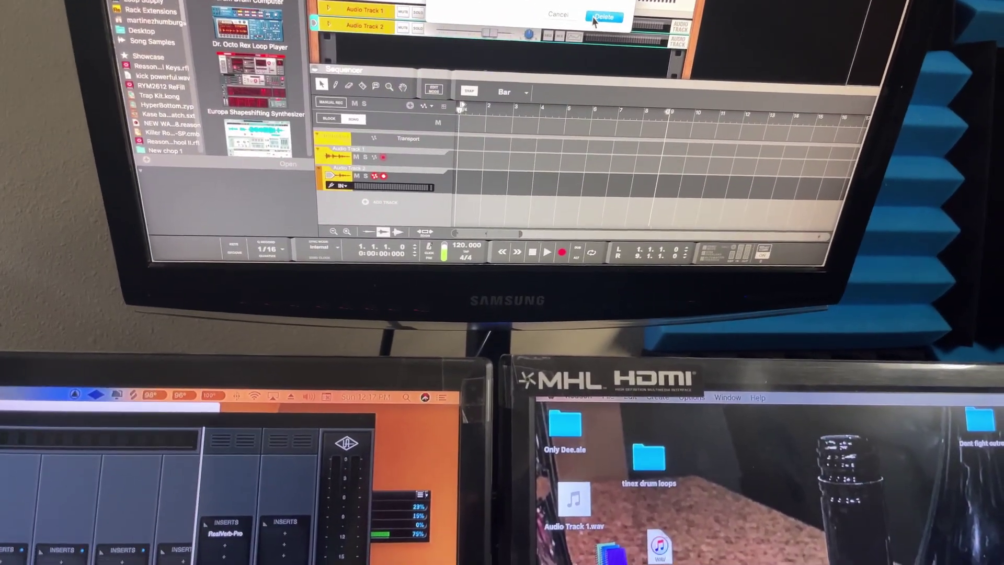
click(582, 26)
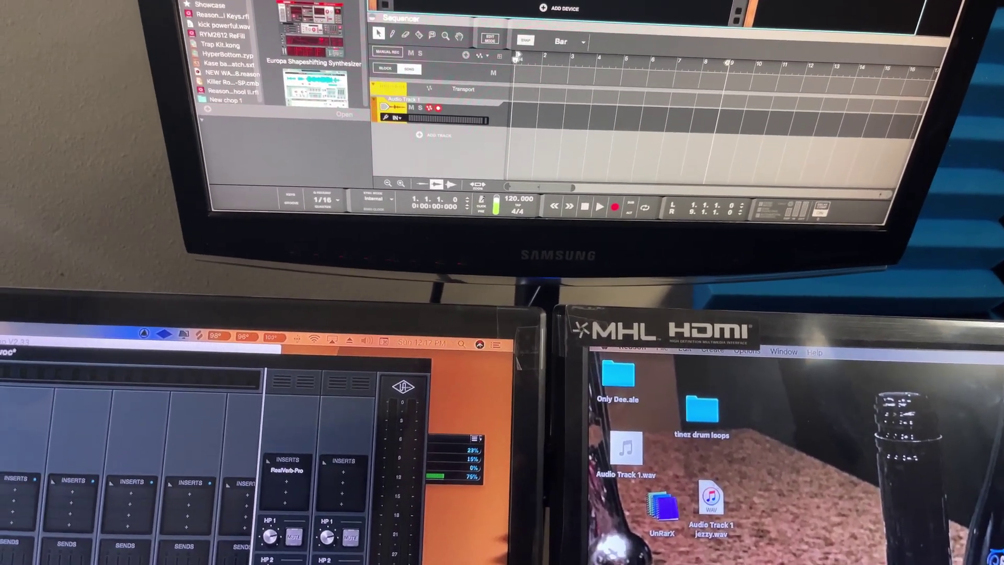
right_click(393, 103)
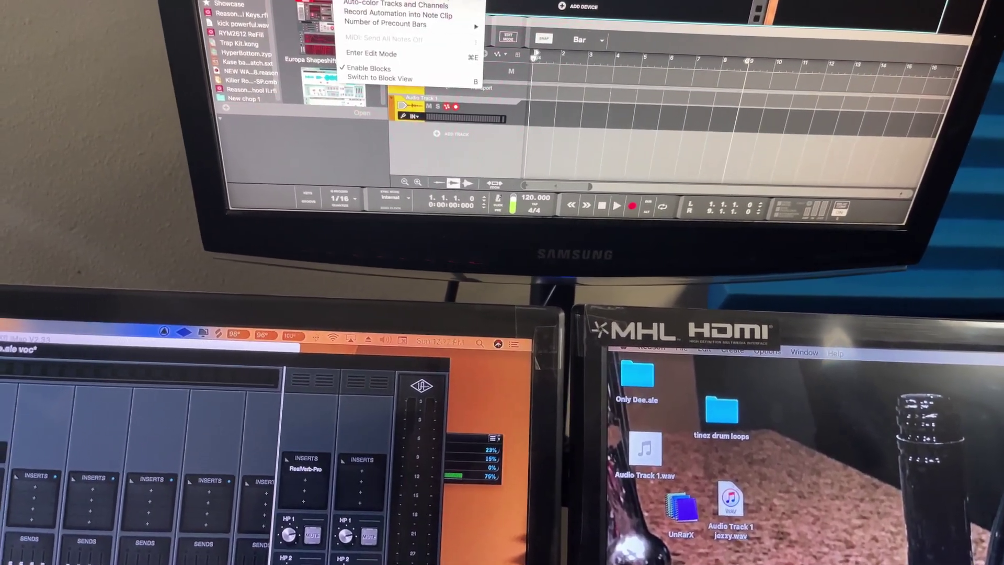
Step: In Surface Locking, set the Mackie Combo's Lock to Device to Master Section
key(Escape)
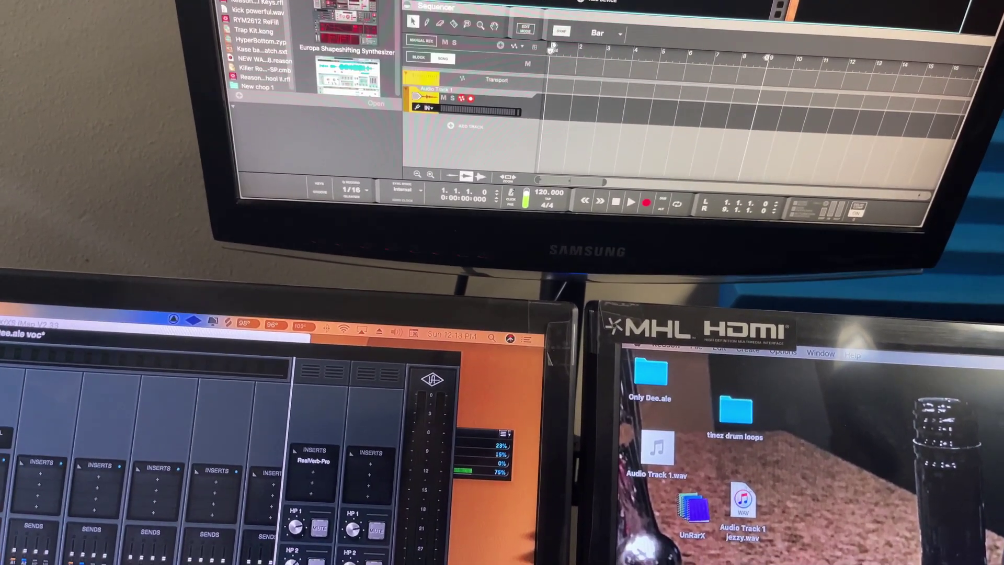
click(551, 49)
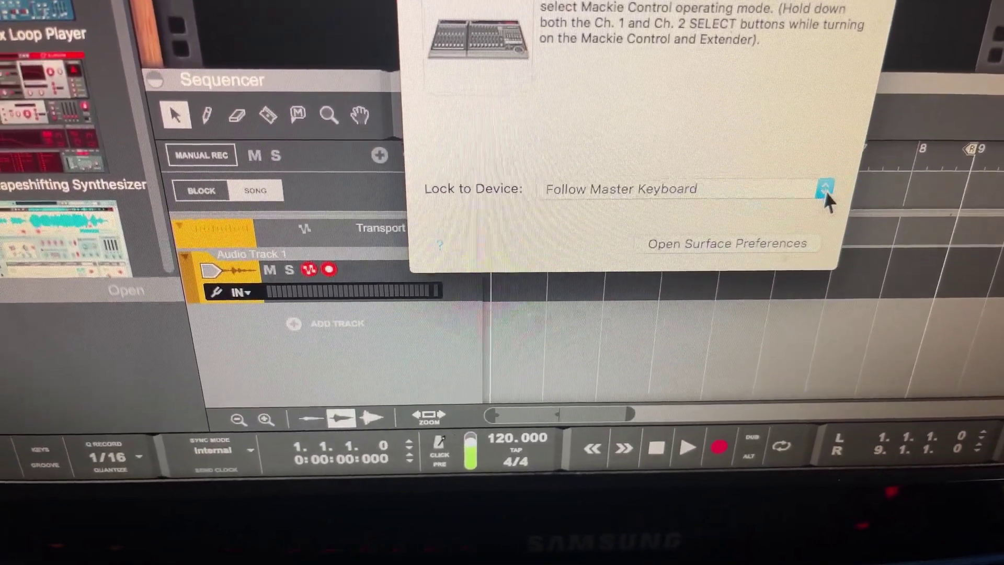
click(826, 189)
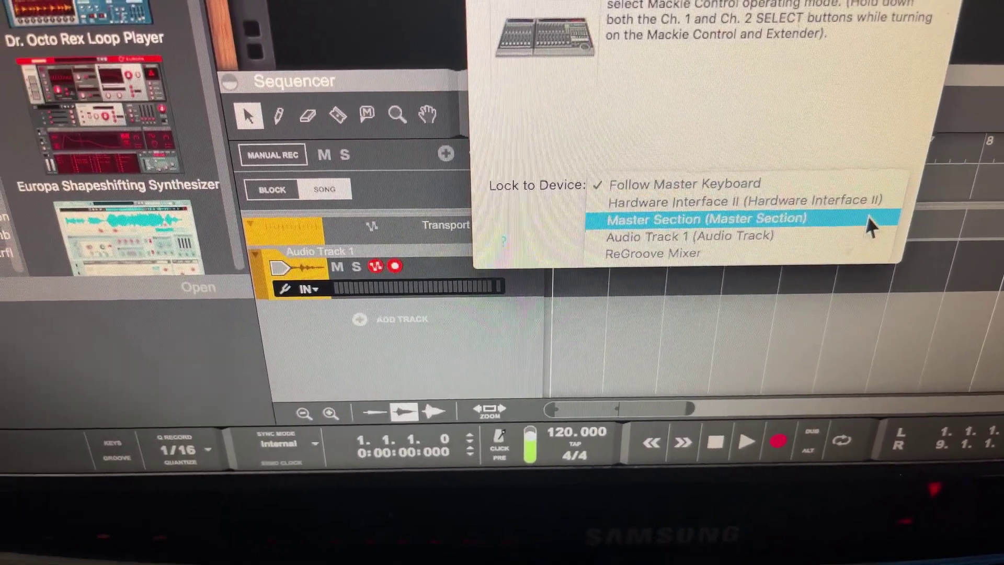
click(867, 221)
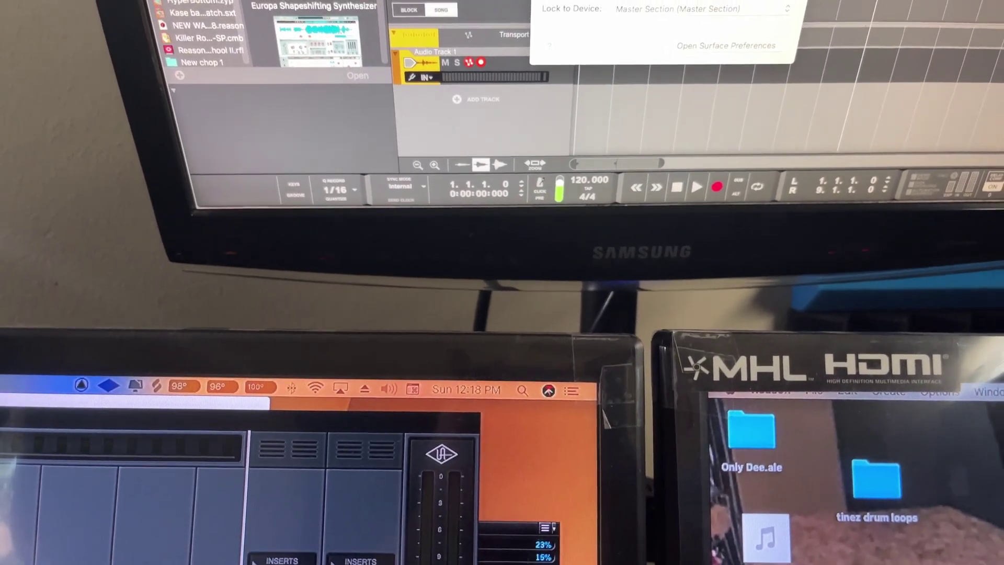
key(Escape)
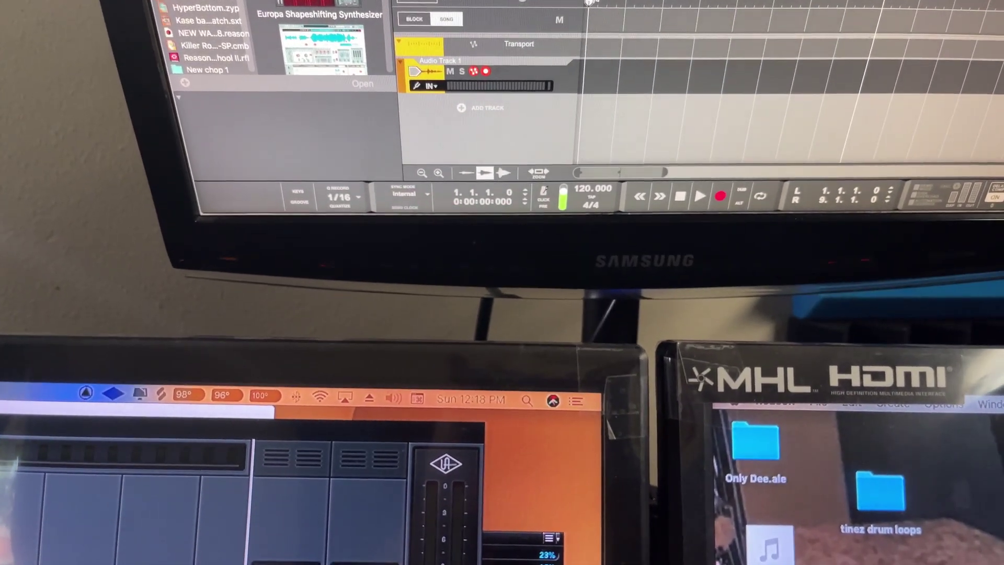
Step: Open the Create menu listing Instruments, Effects, Utilities and Players
click(525, 2)
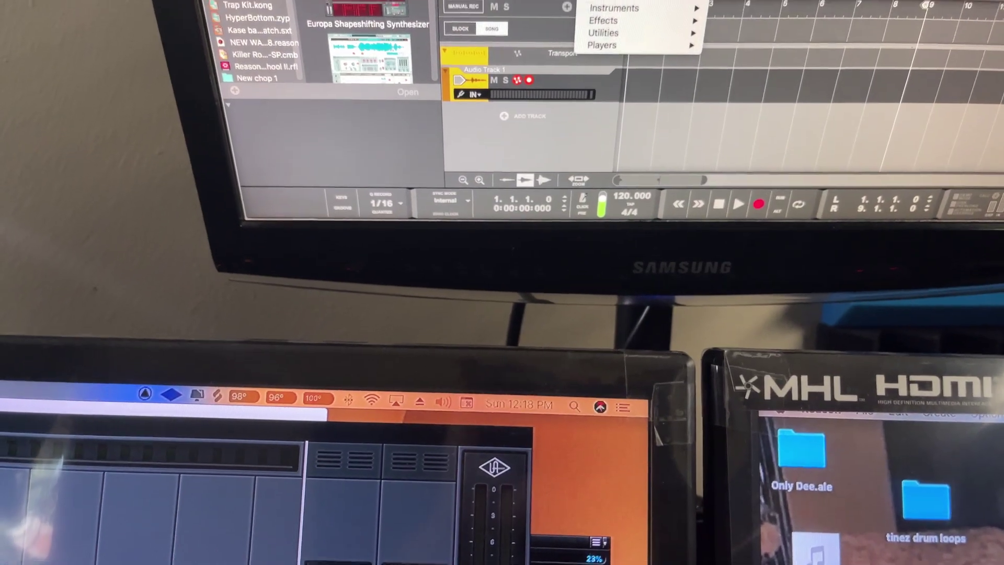